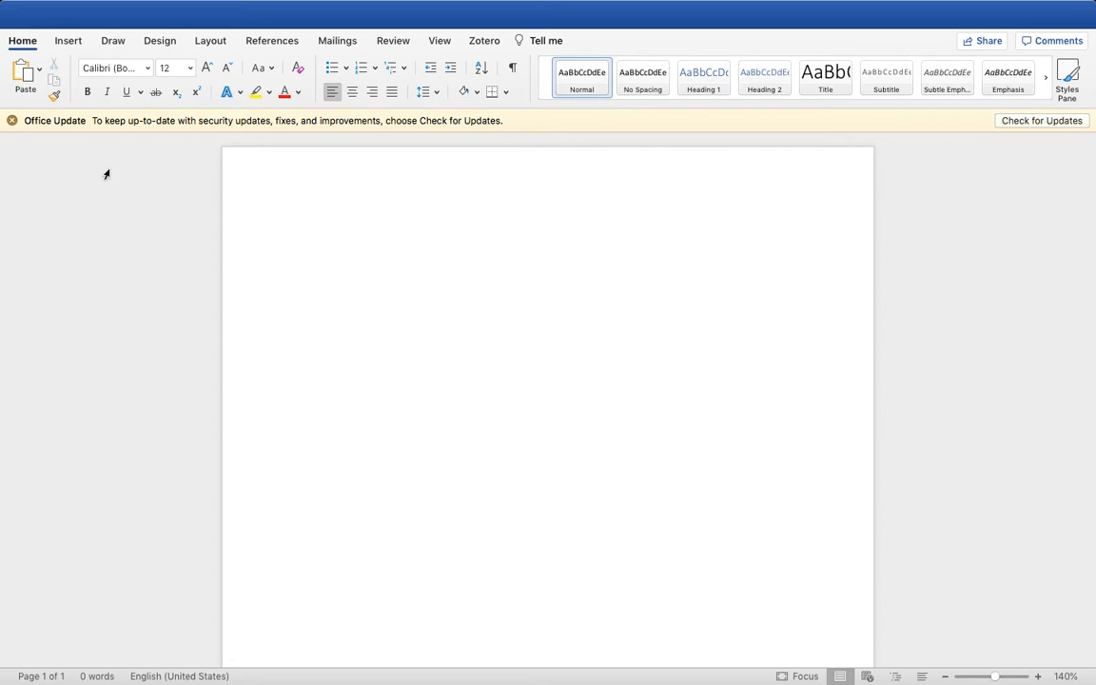
Add a right-aligned page number to the page header and enter the author's last name in front of it
left_click(59, 44)
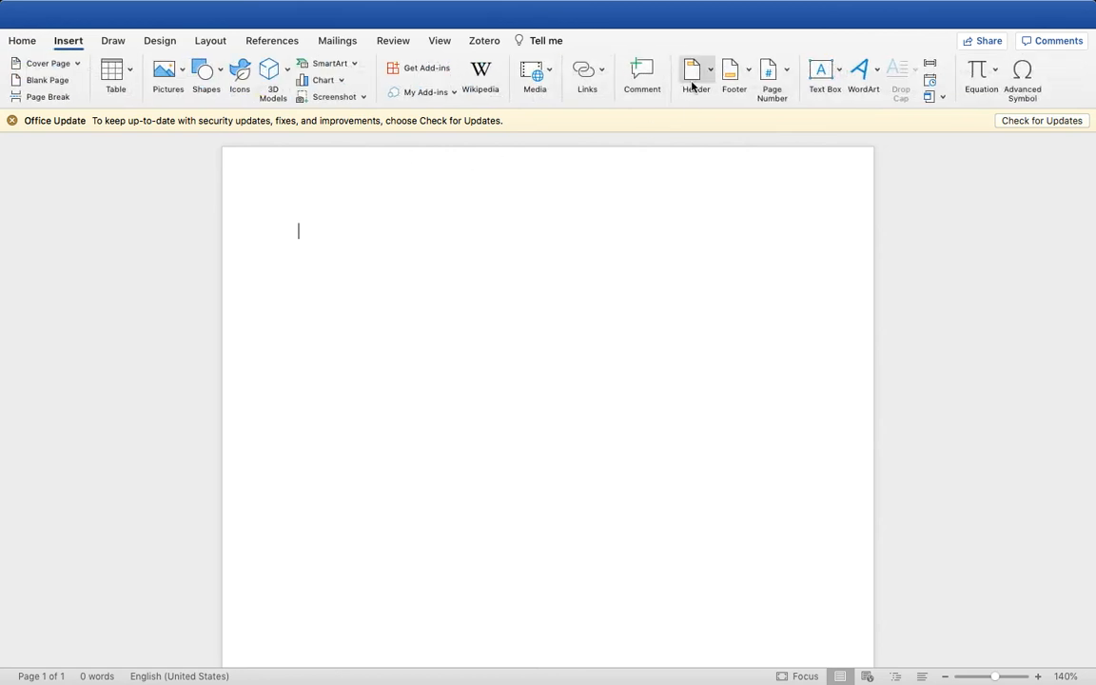
left_click(772, 84)
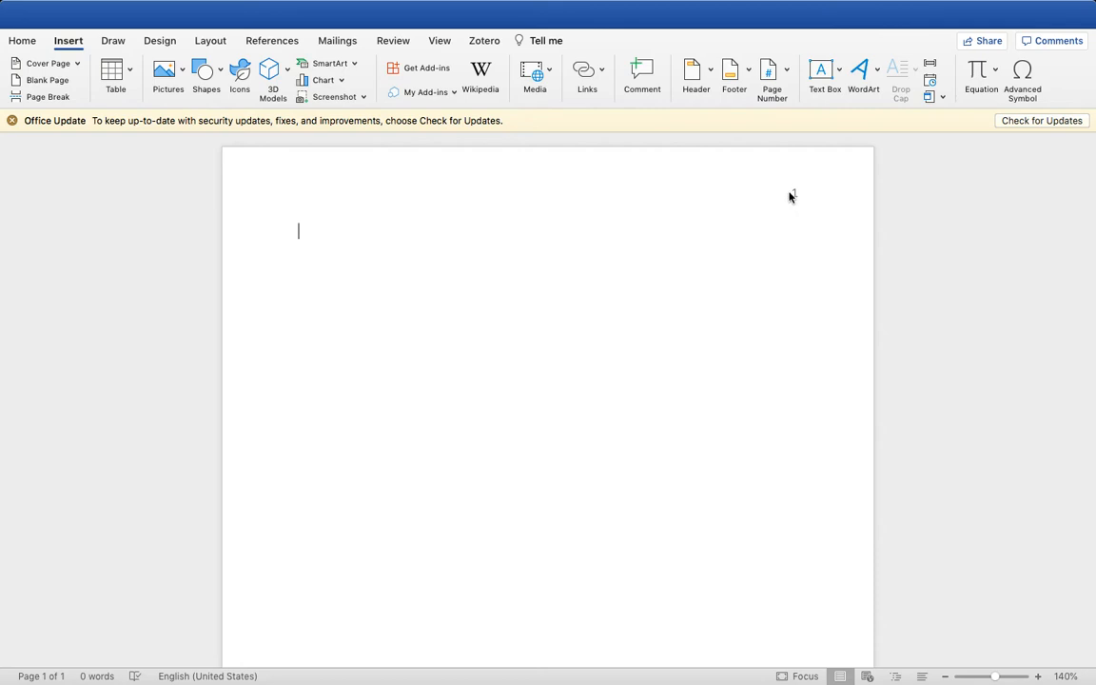
double_click(790, 196)
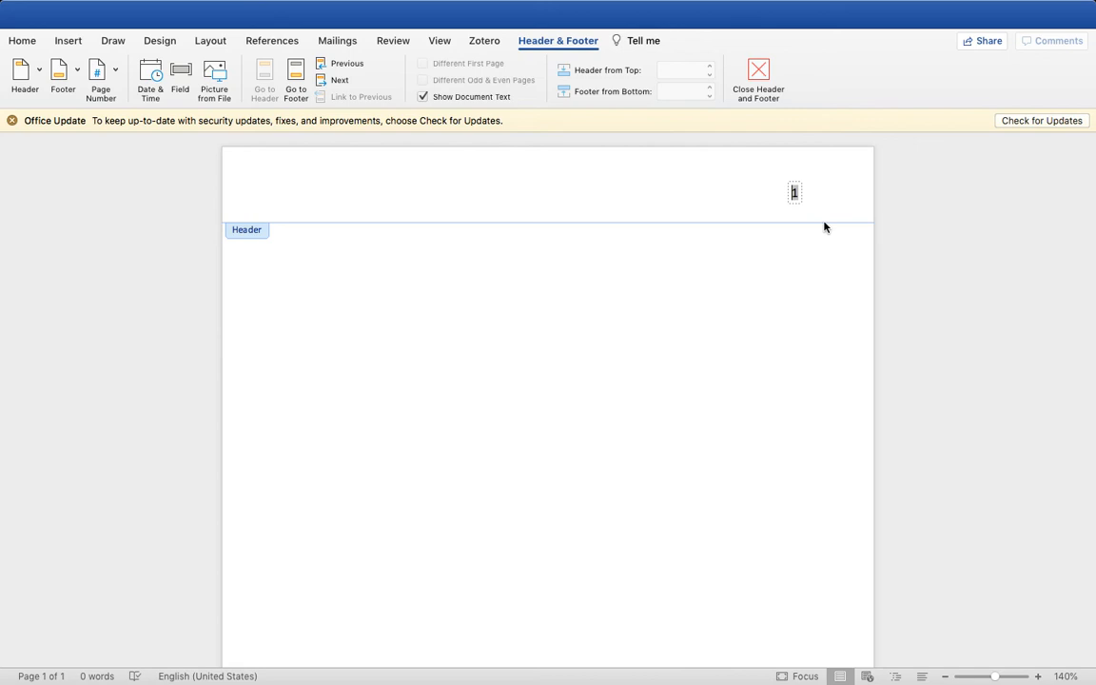
type("Burgess")
Set the header's last name and page number in Times New Roman and return to the document body
left_click_drag(748, 192, 797, 192)
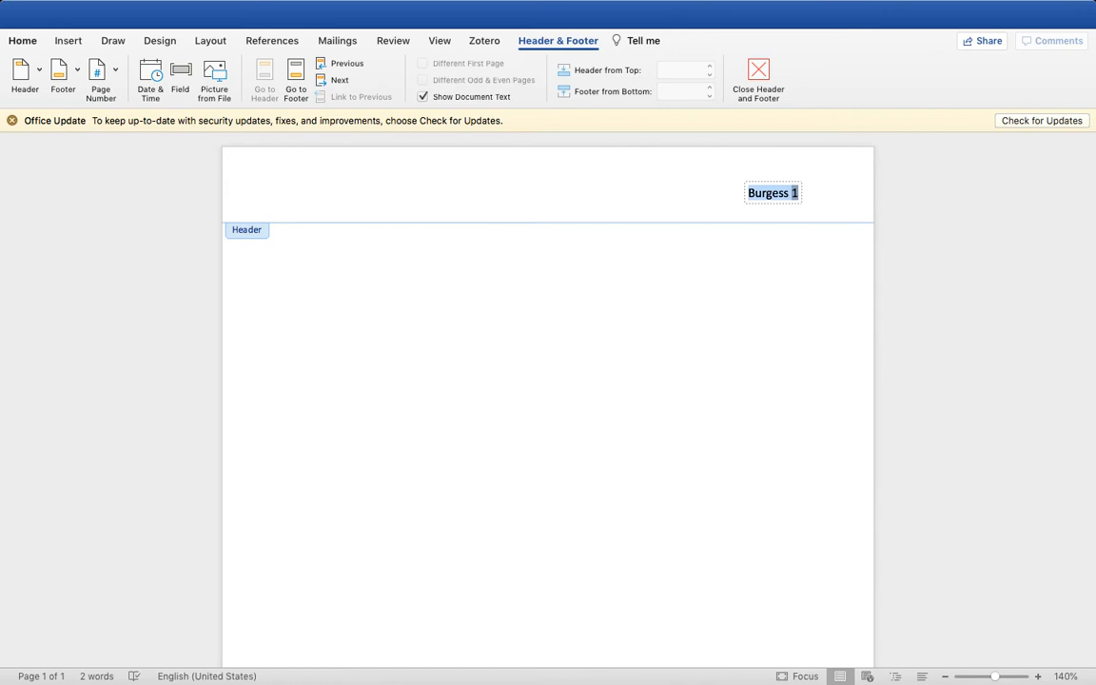
left_click(25, 40)
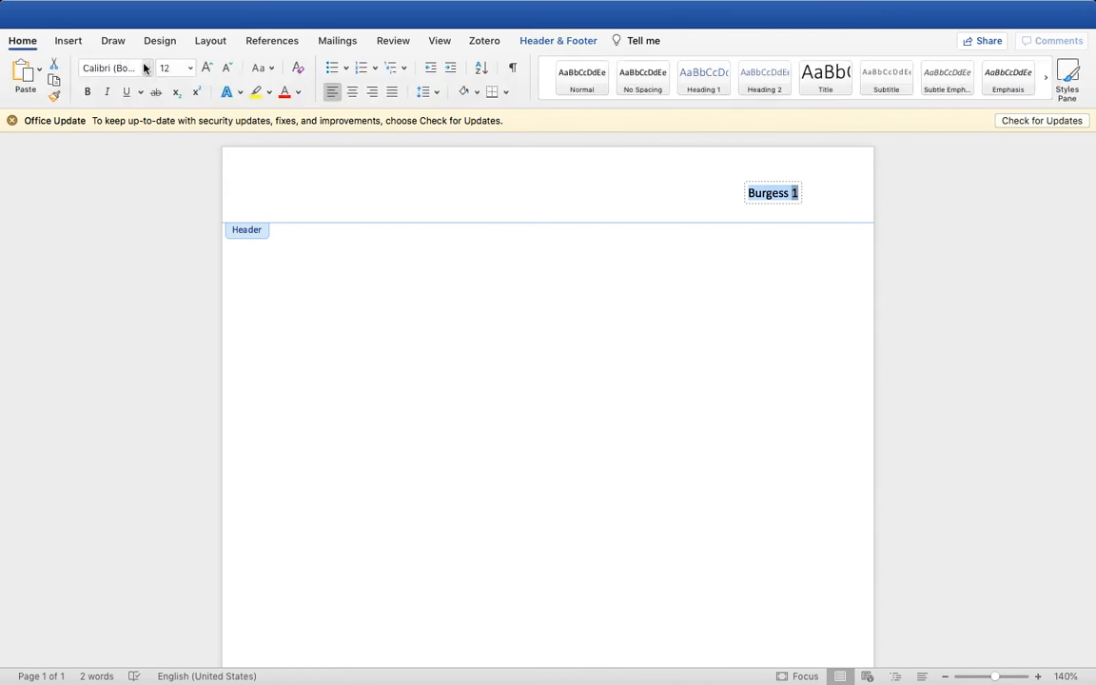
left_click(149, 193)
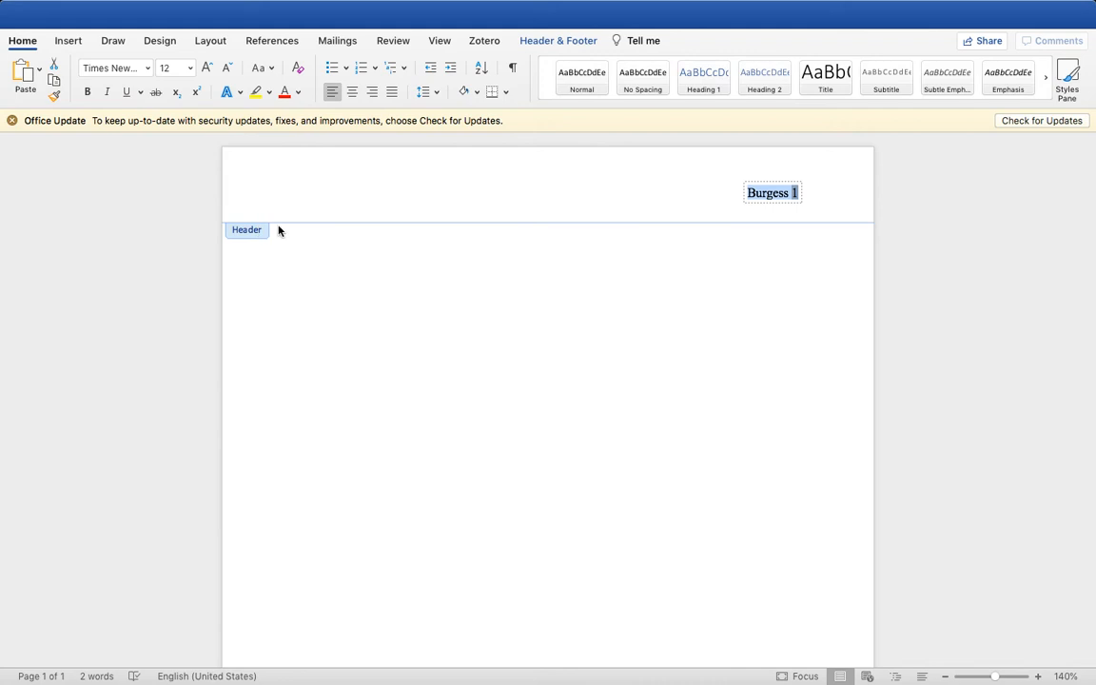
double_click(321, 251)
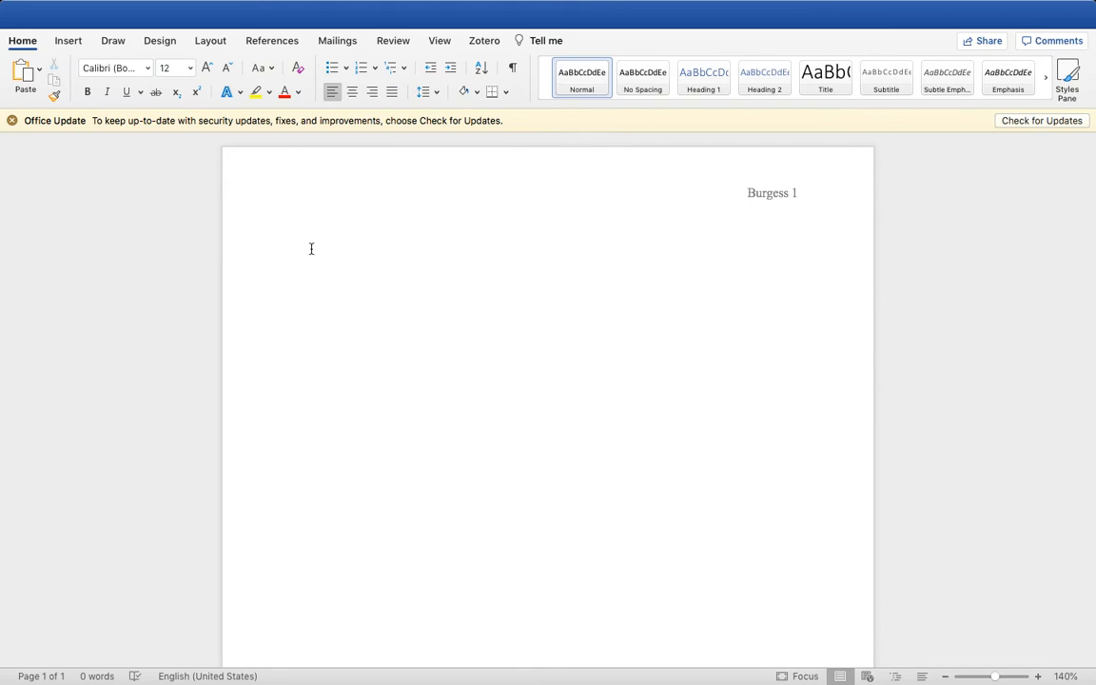
Enter the author's full name on the first body line and the teacher's name on the line below
type("M")
key("BackSpace")
type("Ma")
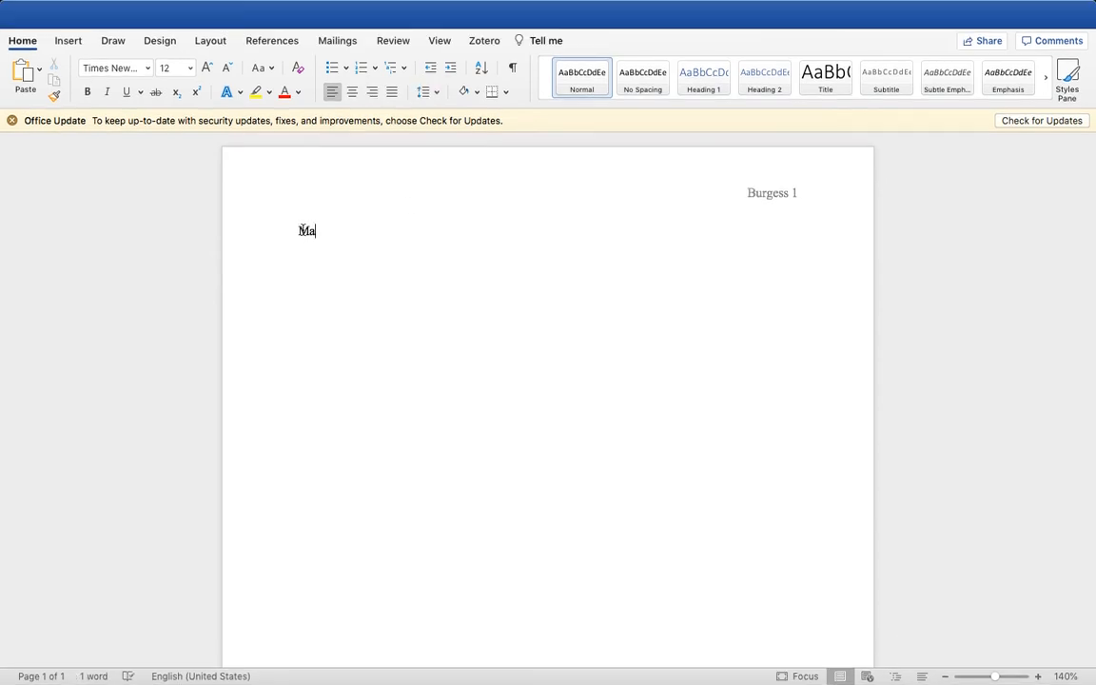
type("ya Burgess")
key("Return")
type("Mrs")
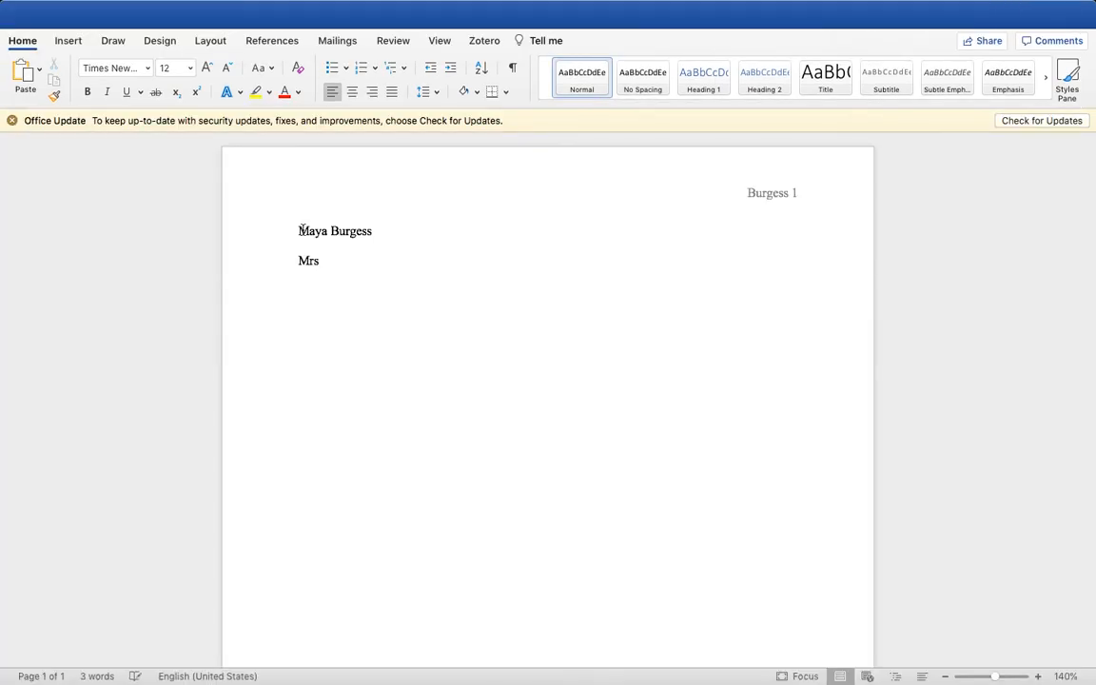
key("BackSpace")
key("BackSpace")
type("s. Maya ")
type("Language ")
type("10")
Add the course line "Language 10" and the date line "28 March 2022" below the teacher's name
type("28 March 2022")
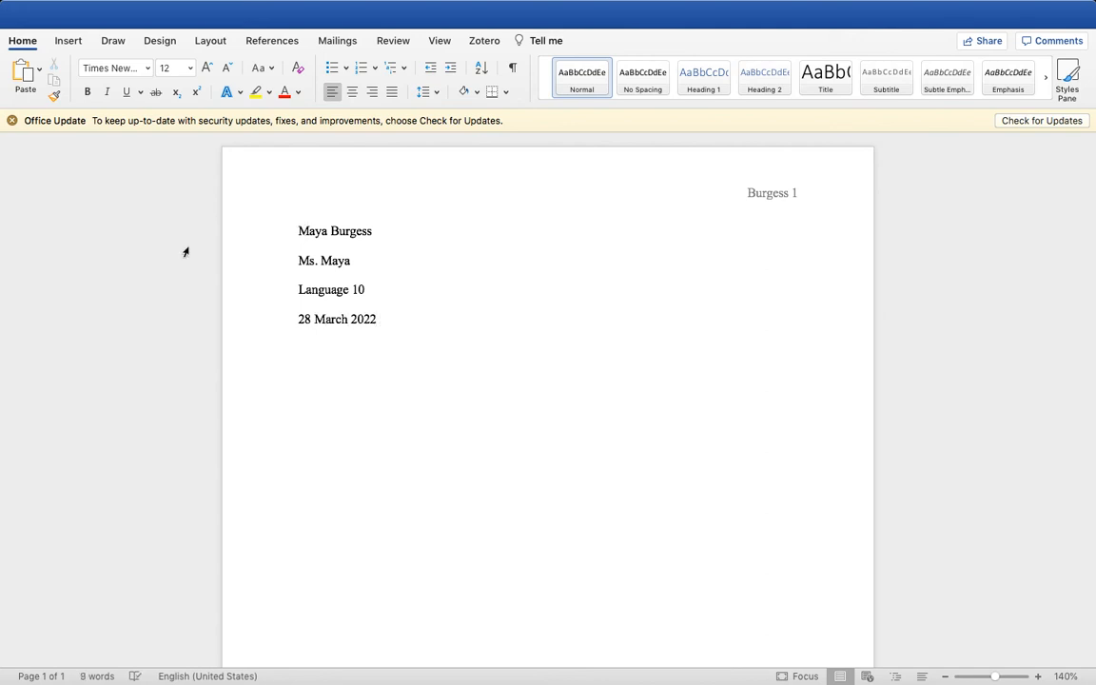
Start a new line below the date and center it for the title
left_click_drag(297, 326, 355, 319)
left_click(381, 320)
key("Return")
left_click(351, 93)
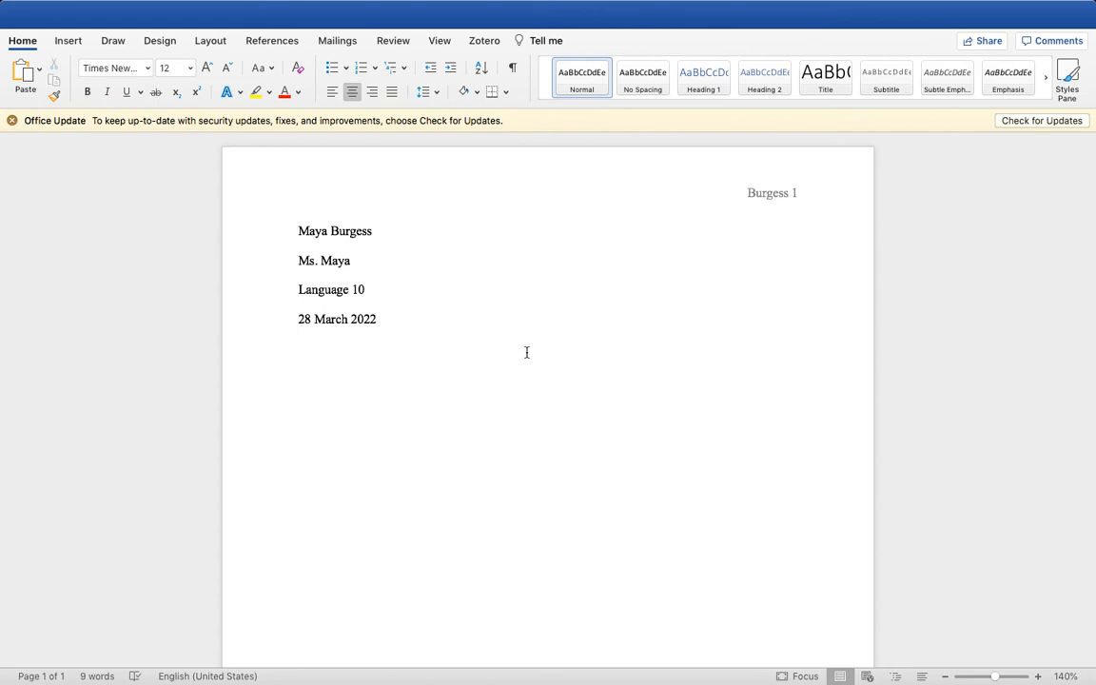
Enter "Suspense Story" as the title on the centered line
type("Title")
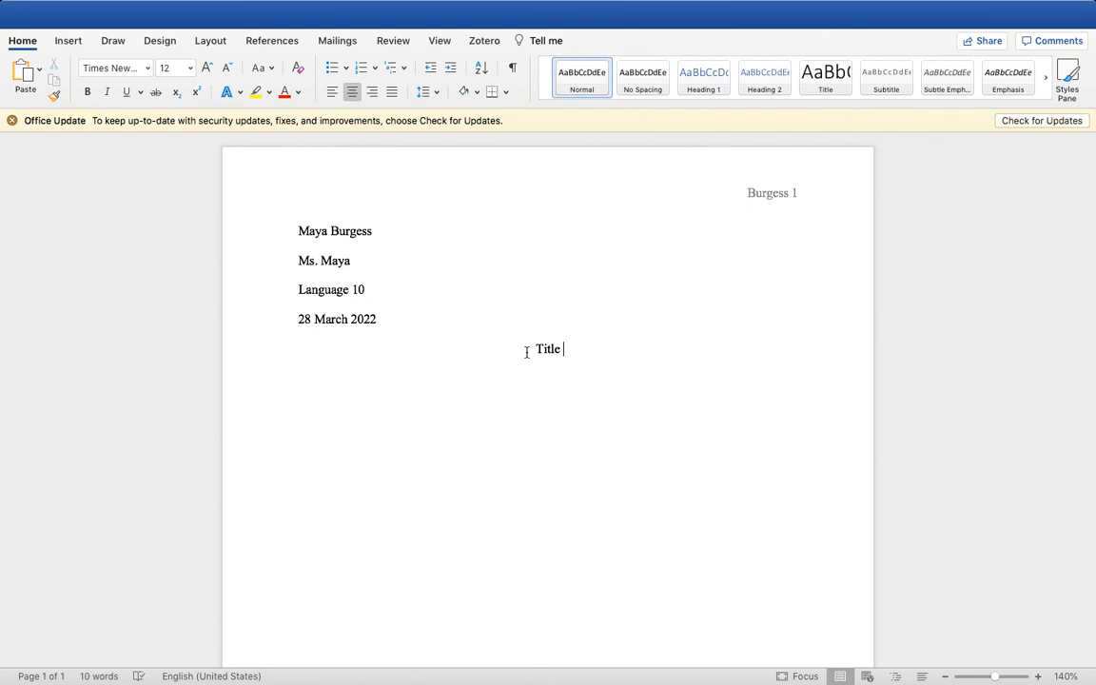
key("BackSpace")
key("BackSpace")
key("BackSpace")
type("Susepe")
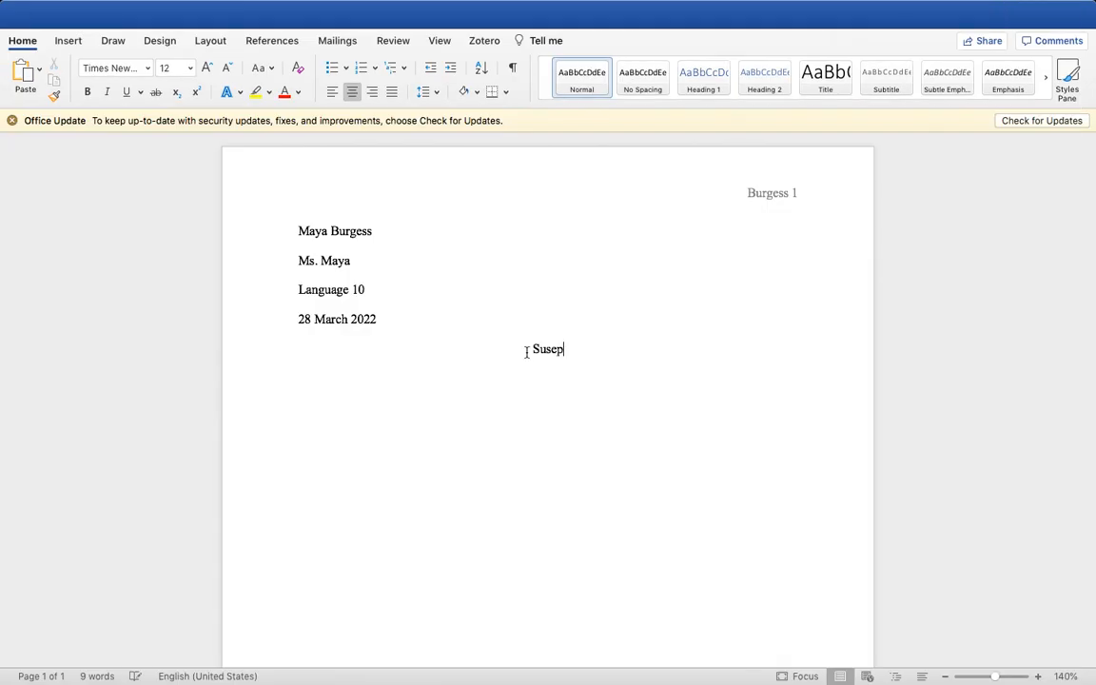
key("BackSpace")
key("BackSpace")
key("BackSpace")
type("e")
key("BackSpace")
type("pense Story")
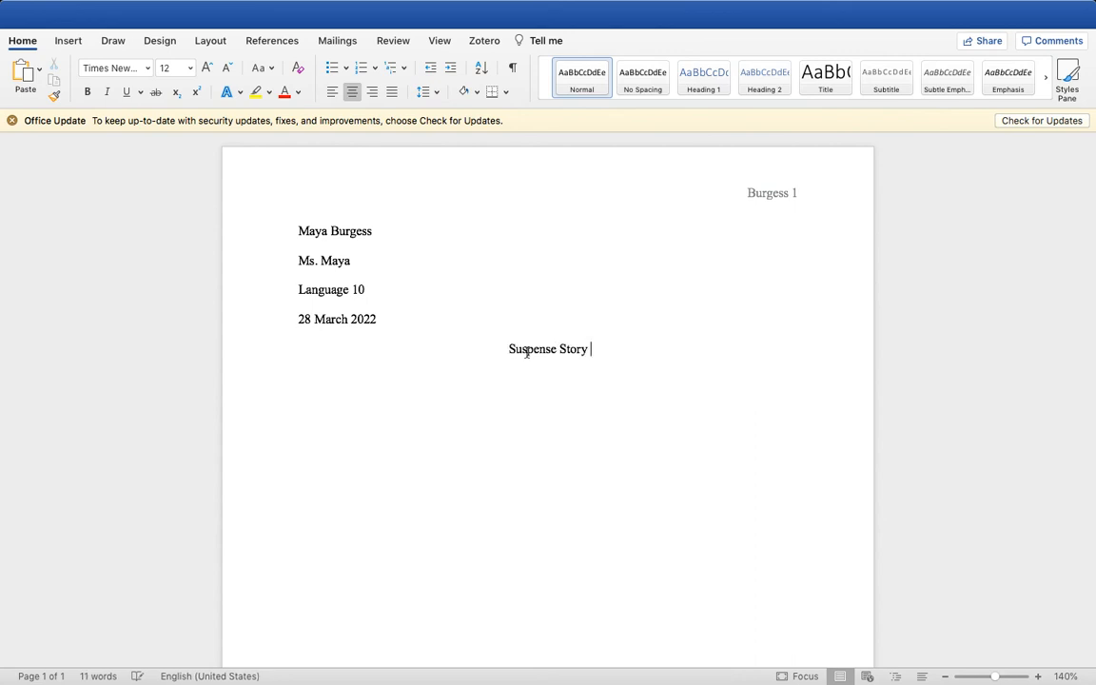
Replace the centered title with "Terrors of the Night"
left_click_drag(595, 349, 510, 349)
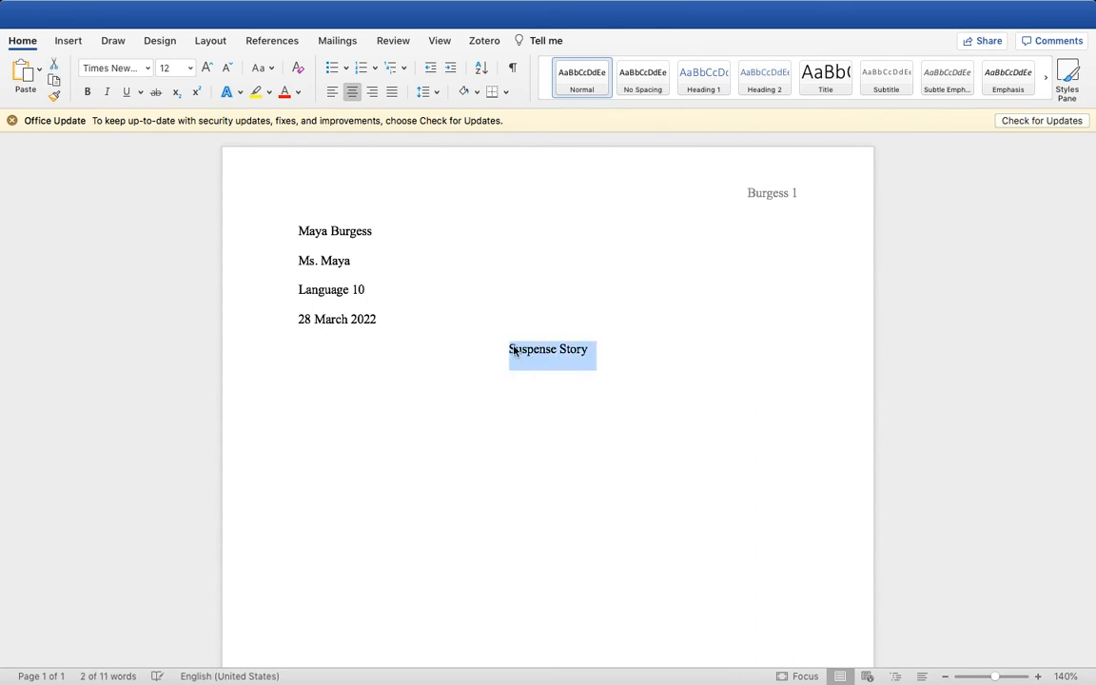
type("Terrors of THe")
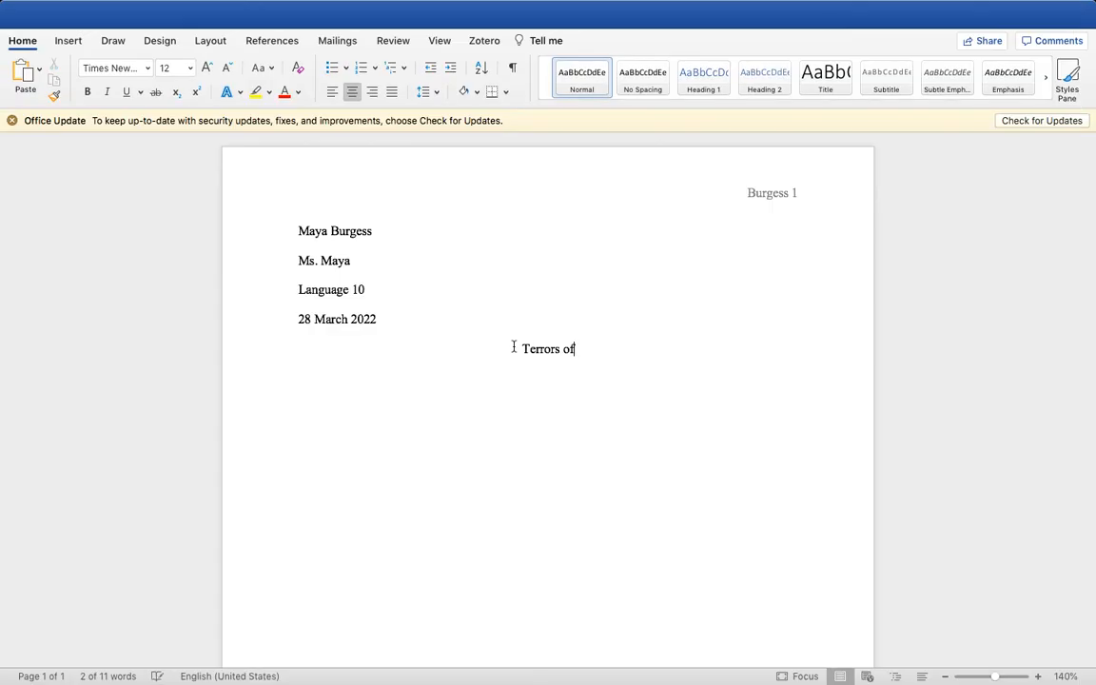
key("BackSpace")
key("BackSpace")
key("BackSpace")
type("the ")
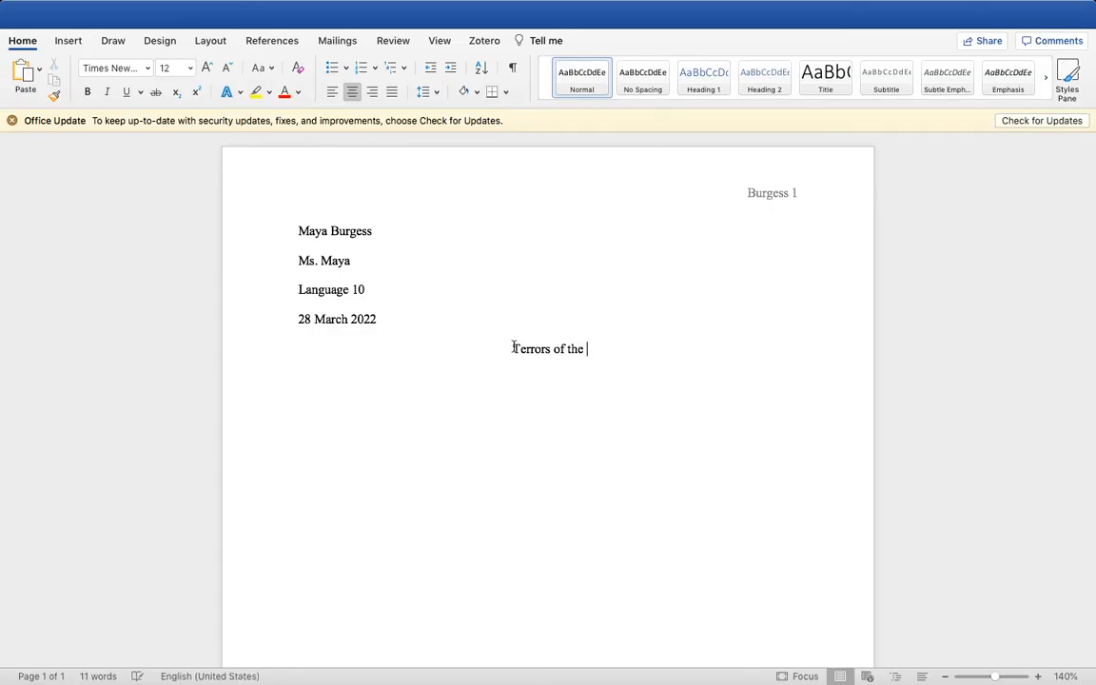
type("Night")
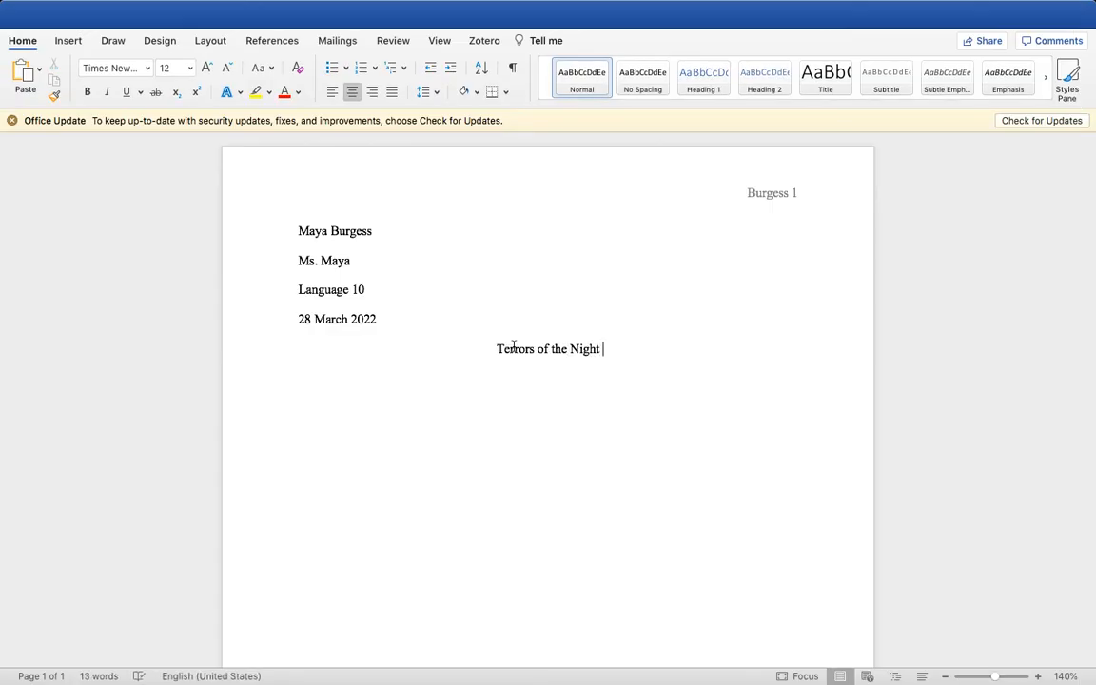
Below the title, start a left-aligned paragraph with an indented first line reading "Begin writing our paragraph."
key("Return")
left_click(332, 91)
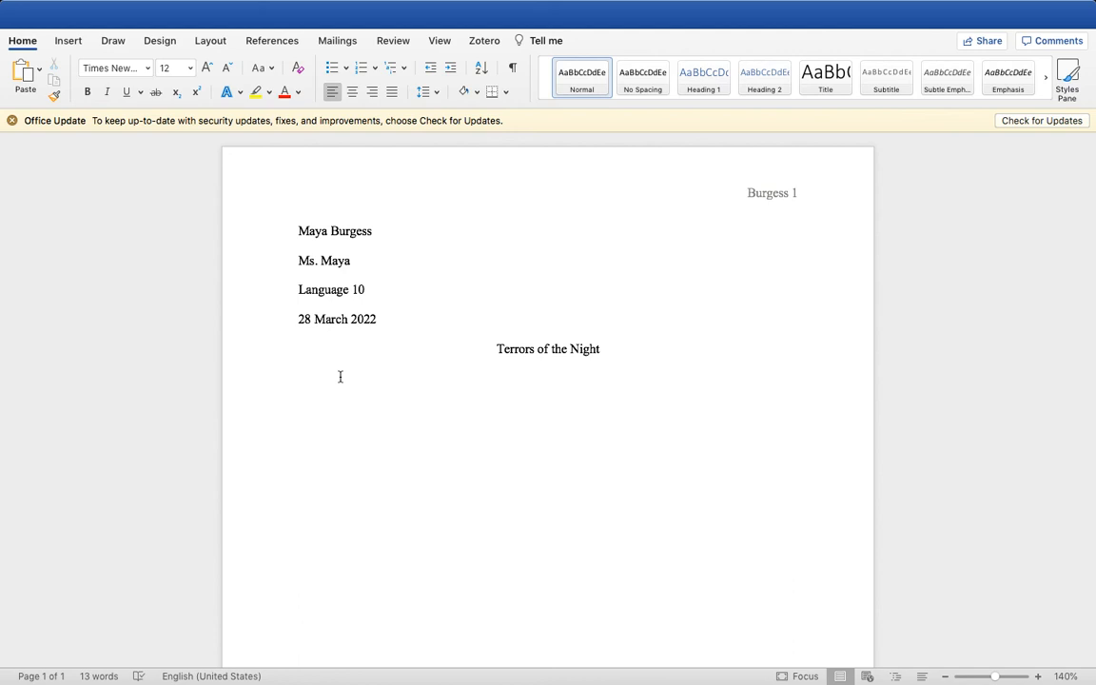
key("Tab")
type("Begin writing our paragraph. ")
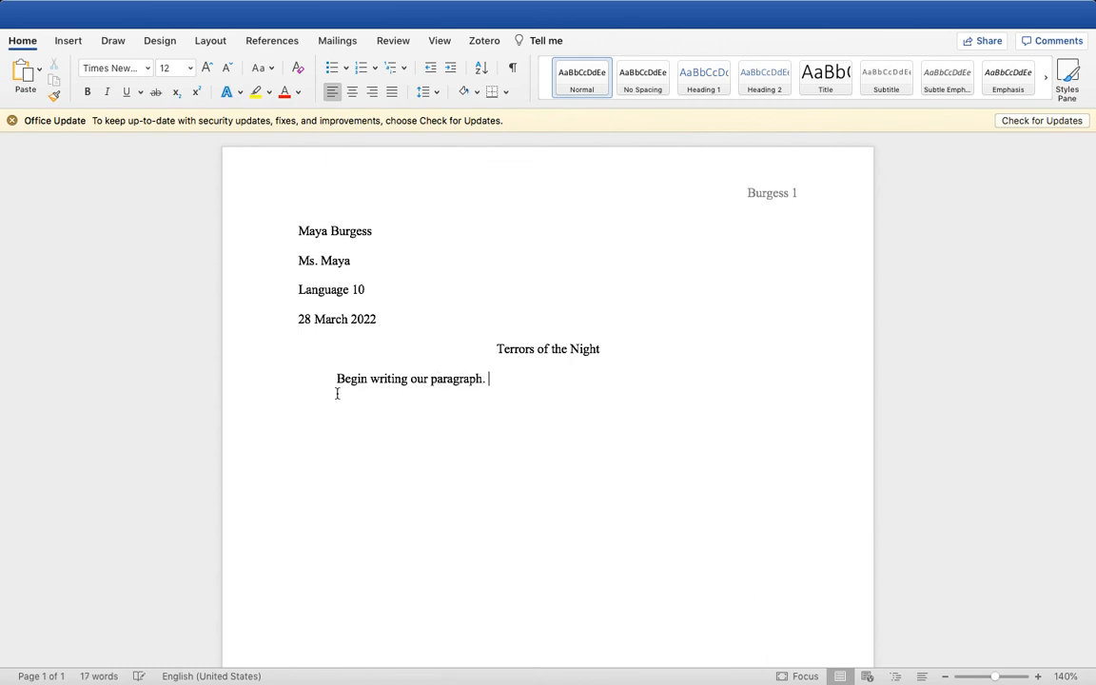
type("xxxxx           x")
Fill out the first paragraph with spaced groups of placeholder x's, followed by three more lines of x's
type("xxxxxx")
key("Tab")
type("x           xxxxxxxxx                   xxxxxxxxx")
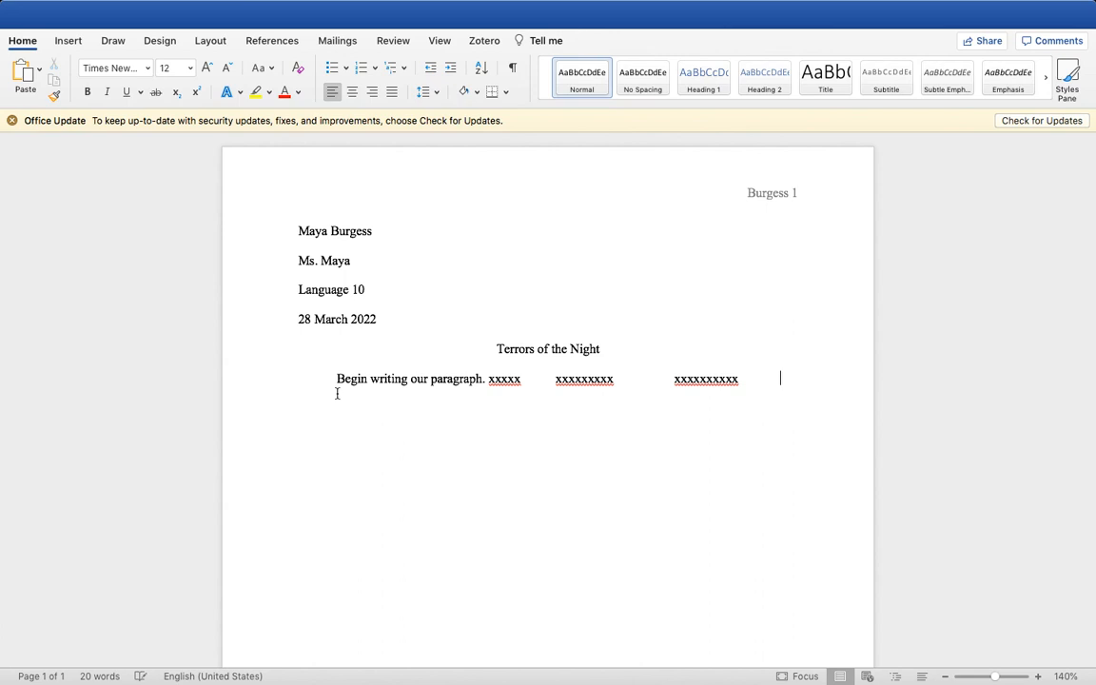
type("x")
key("Return")
type("xxxxxxxx")
key("Return")
type("xxxxxxxx")
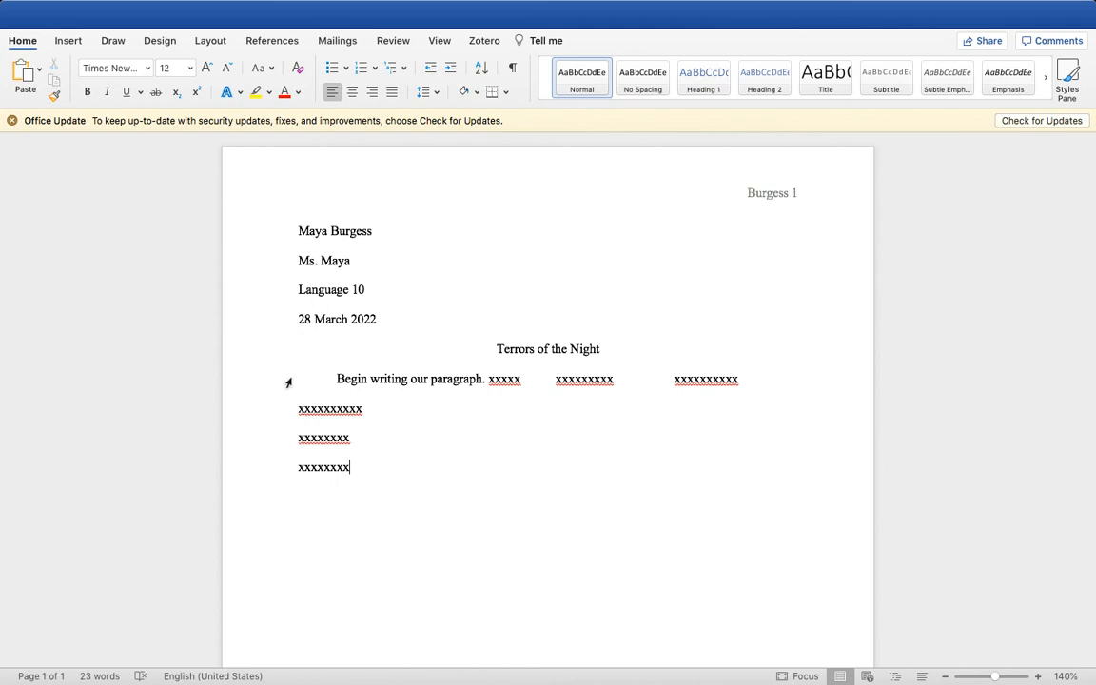
Duplicate the placeholder paragraph directly below itself and replace "writing" with "second" in the copy's opening sentence
left_click_drag(336, 379, 401, 477)
key("super+c")
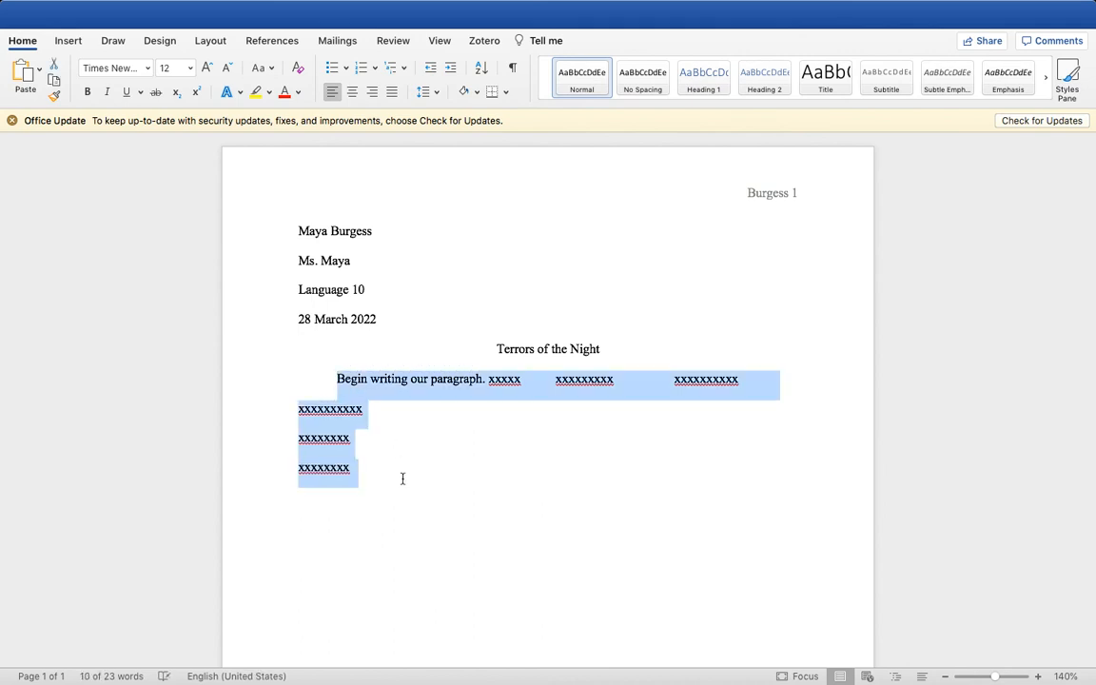
left_click(402, 479)
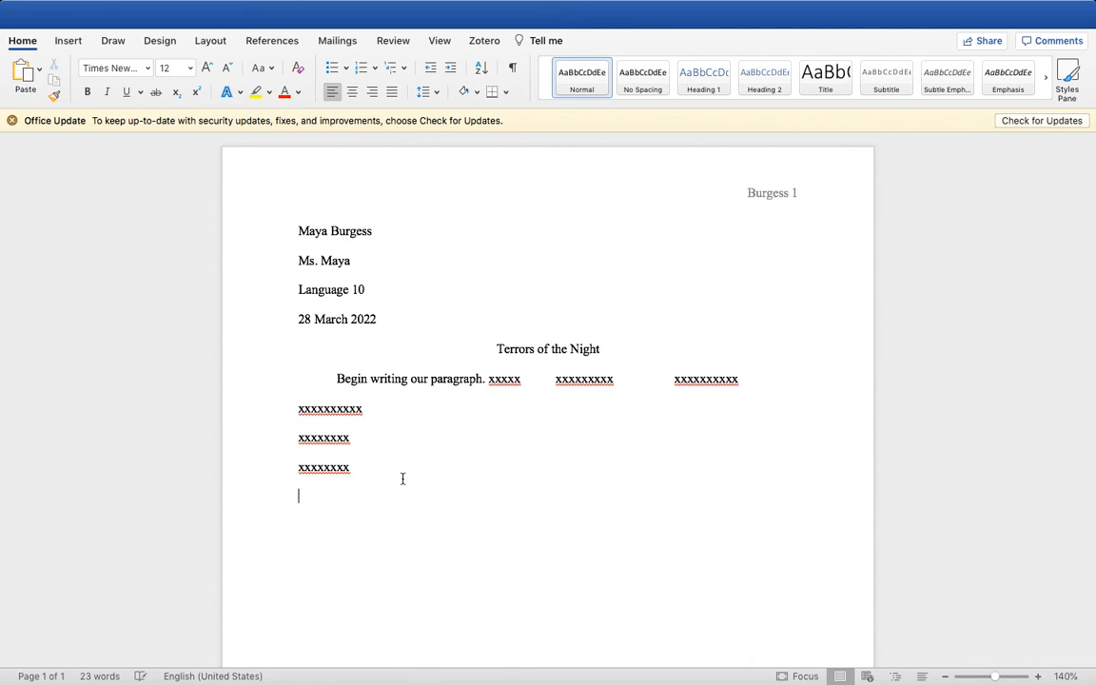
key("super+v")
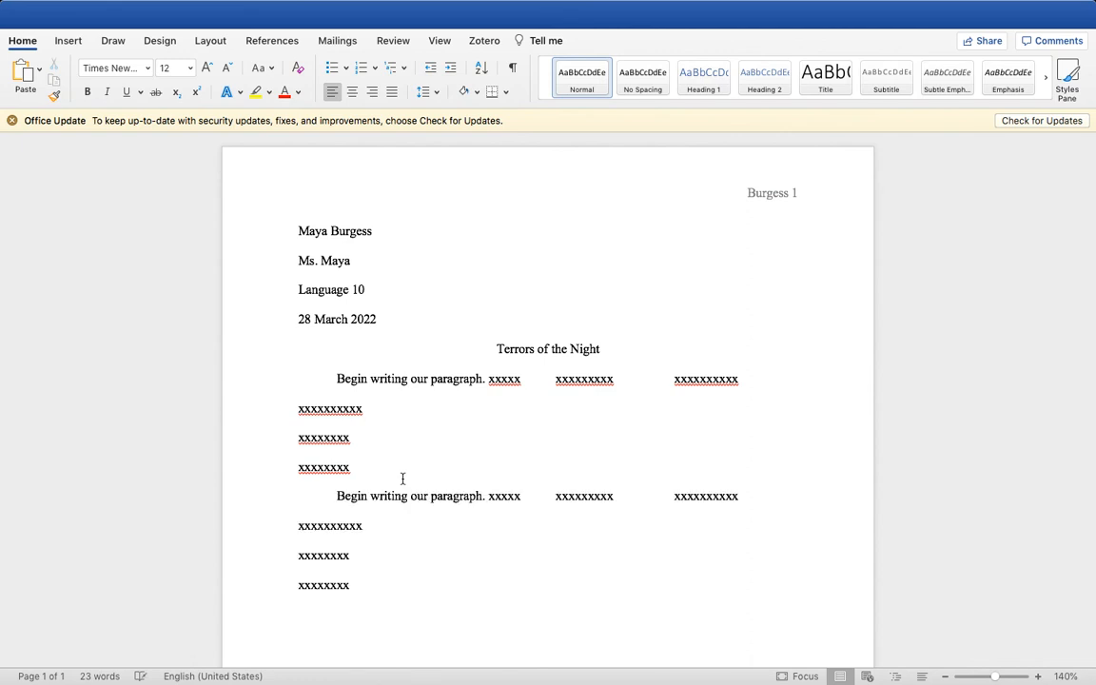
left_click_drag(409, 496, 371, 495)
type("second")
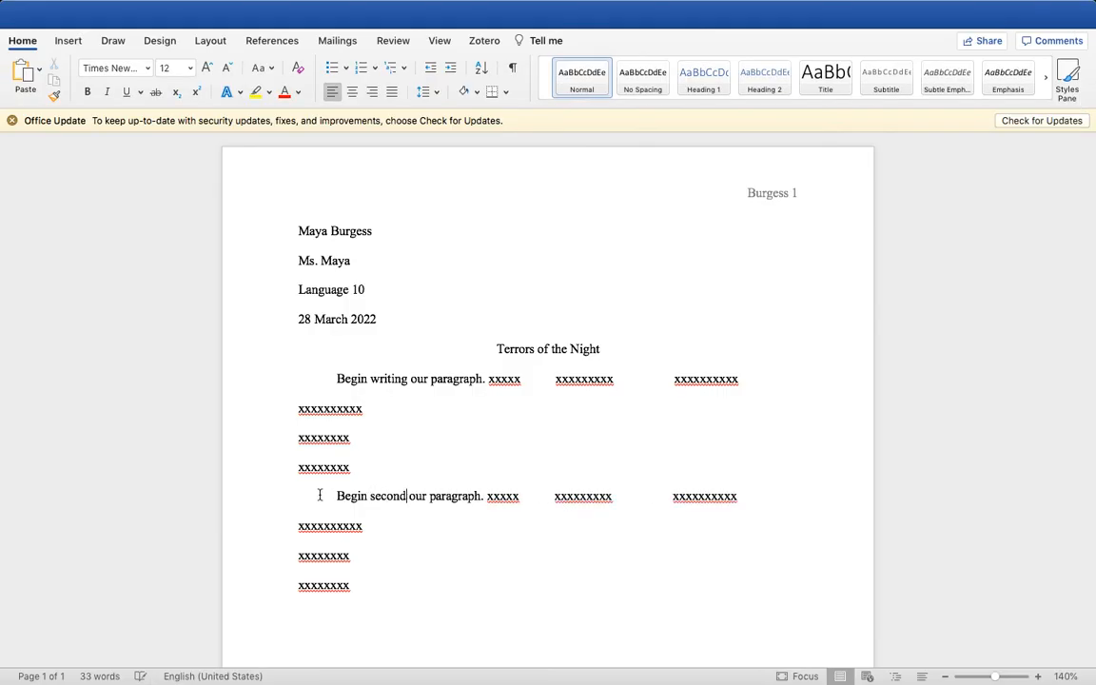